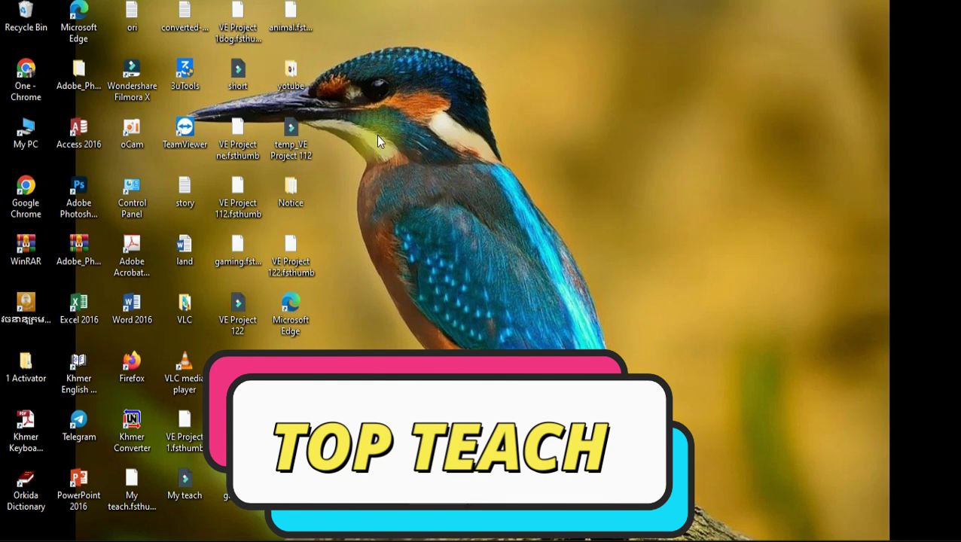
Launch Wondershare Filmora, create a new project with the 16:9 (Widescreen) aspect ratio, and dismiss the Message Center
double_click(132, 79)
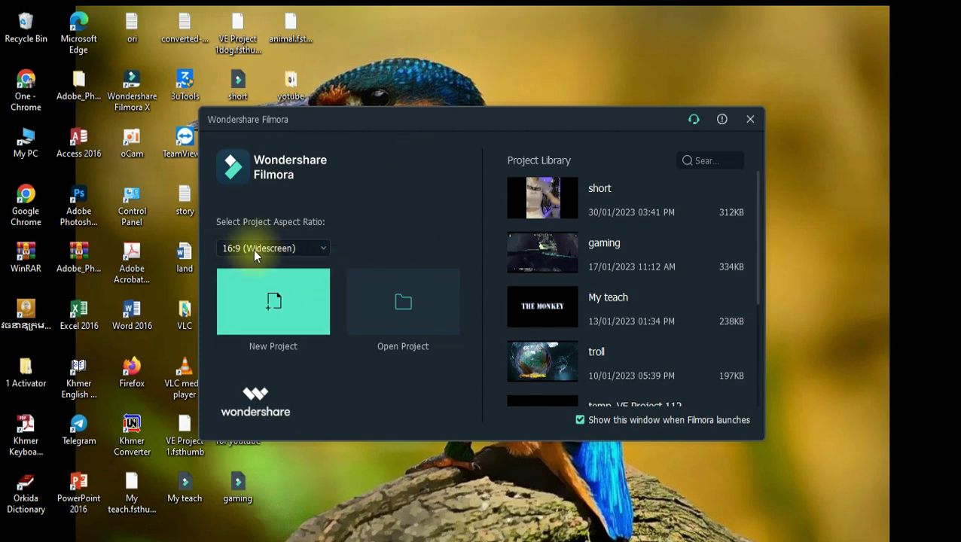
click(324, 252)
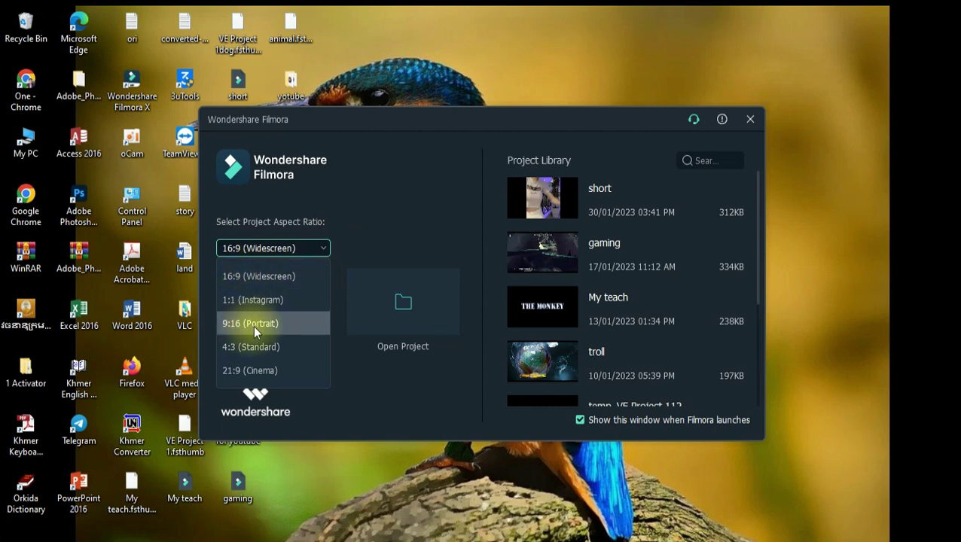
click(253, 247)
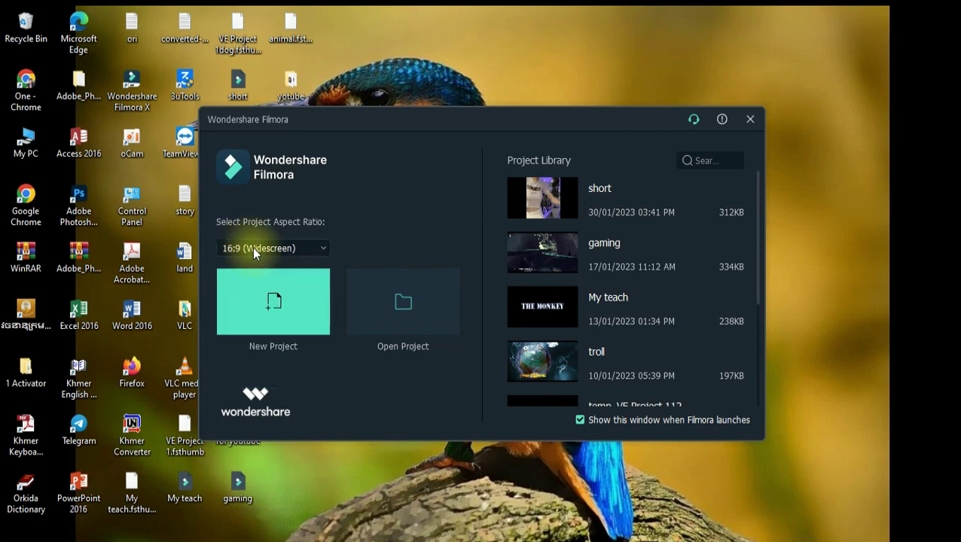
click(271, 305)
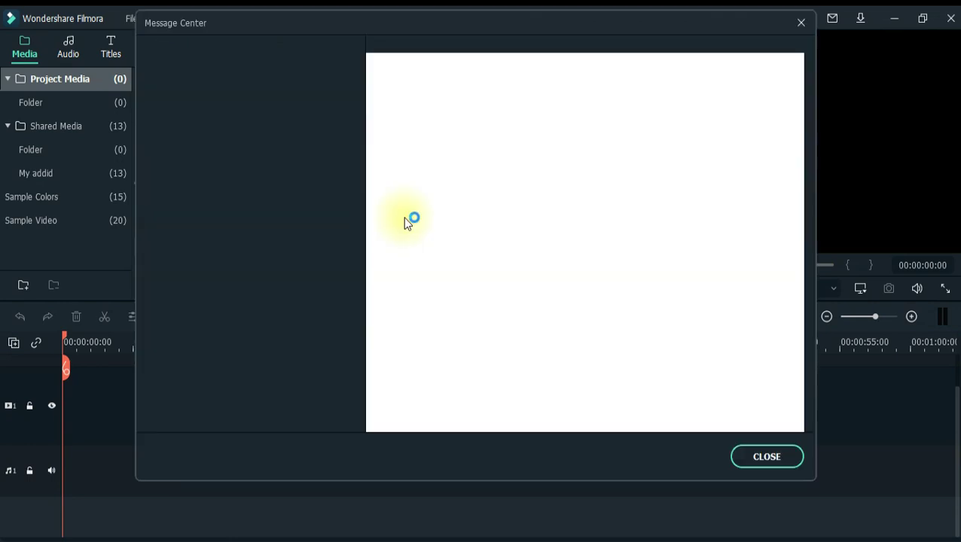
click(799, 24)
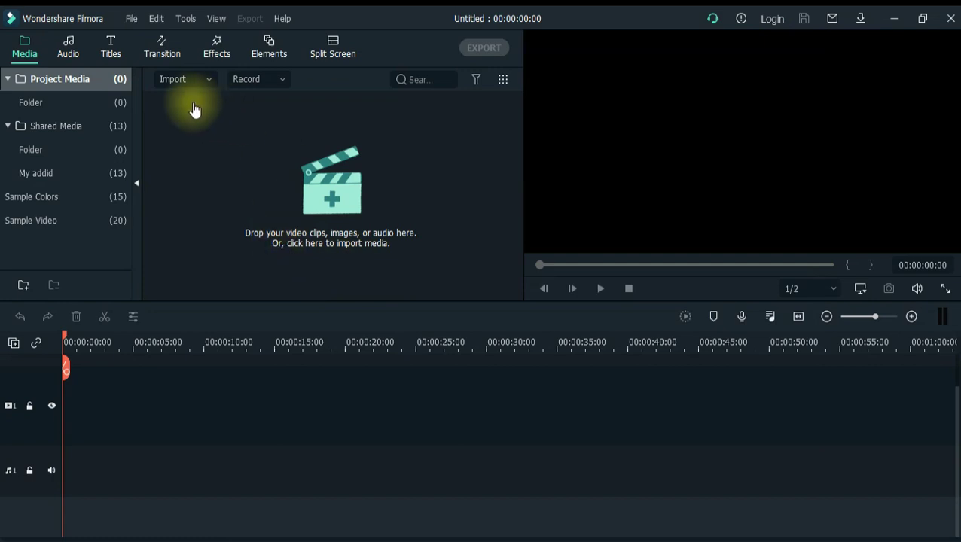
Import the video 2023_01_26_08_50_IMG_4957 from the Downloads folder into the project media
click(175, 82)
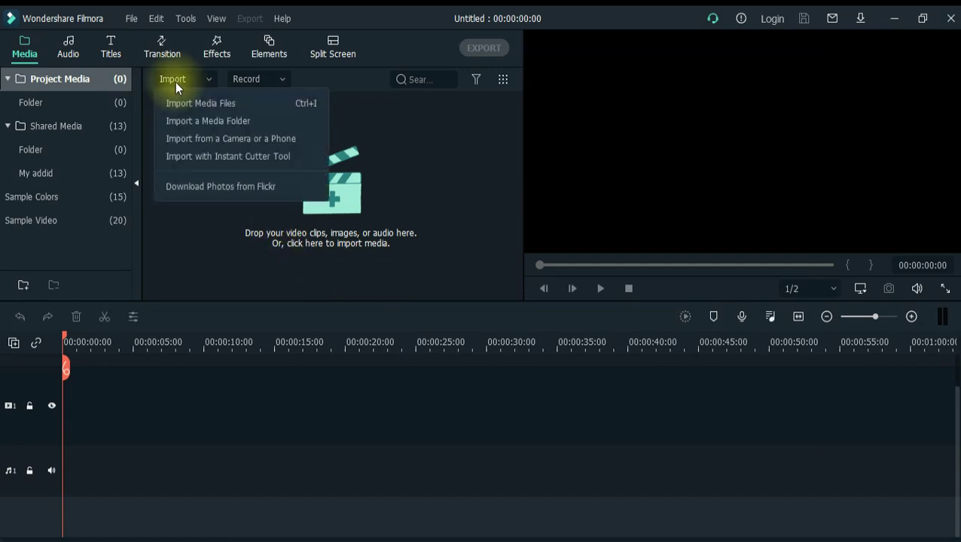
click(215, 107)
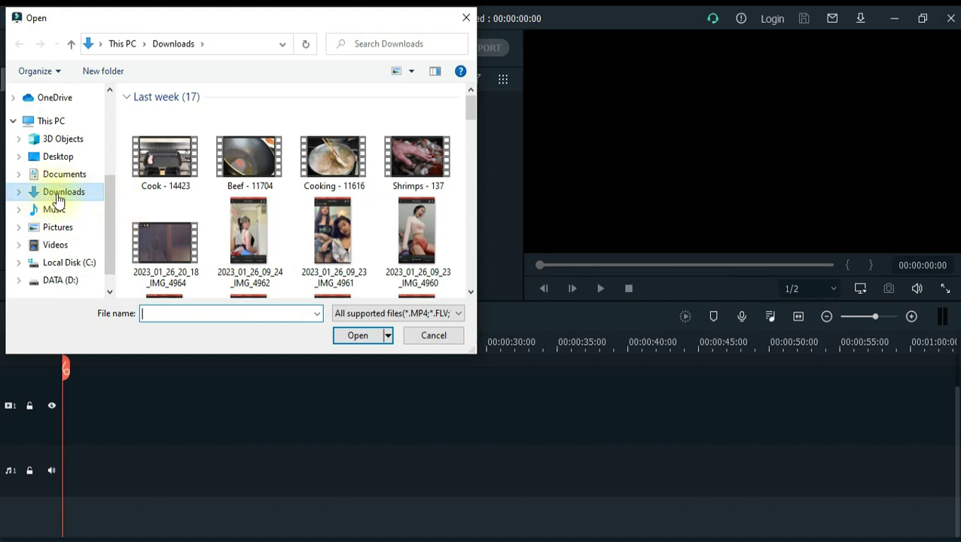
scroll(294, 180, down, 3)
drag(470, 131, 469, 128)
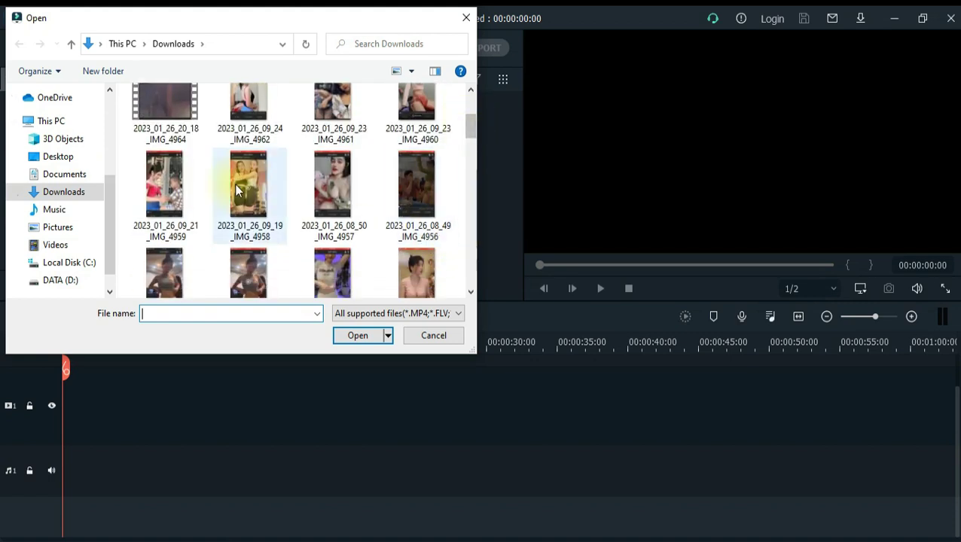
click(326, 188)
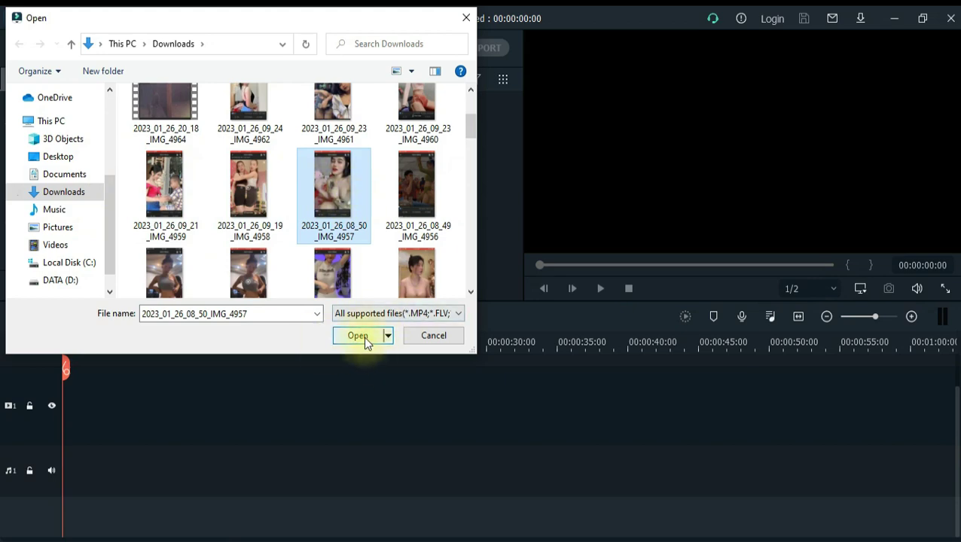
click(343, 335)
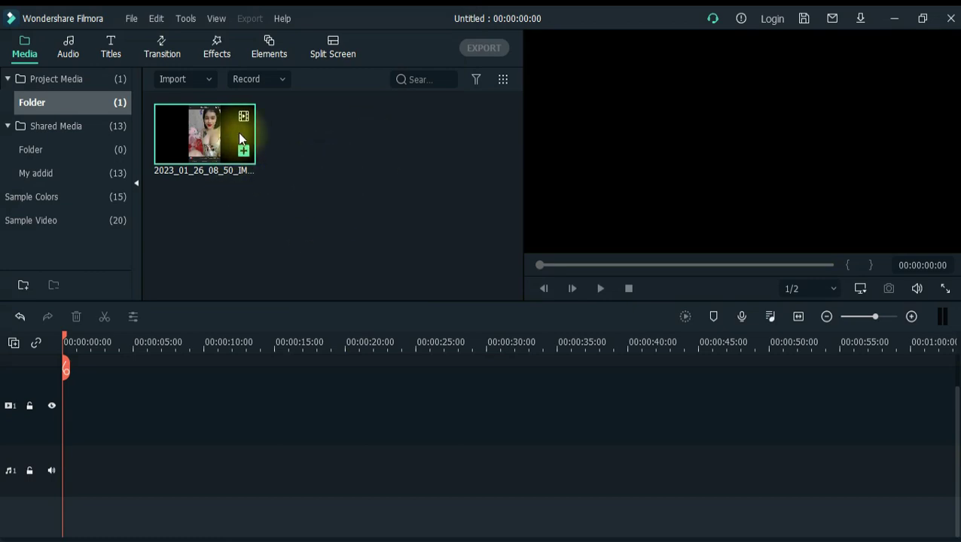
Place the imported clip at the start of video track 1, matching the project settings to the media, and preview its first seconds
drag(204, 136, 67, 429)
click(409, 304)
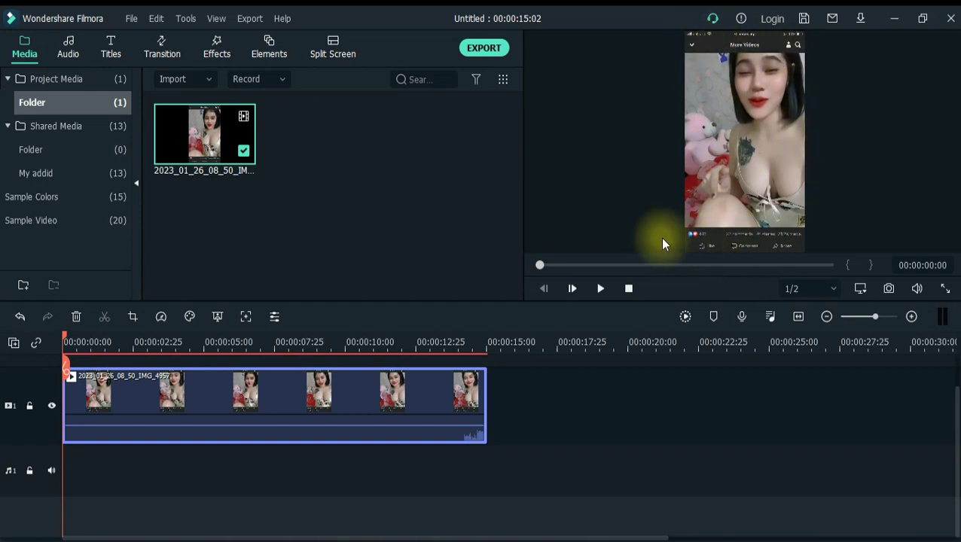
key(space)
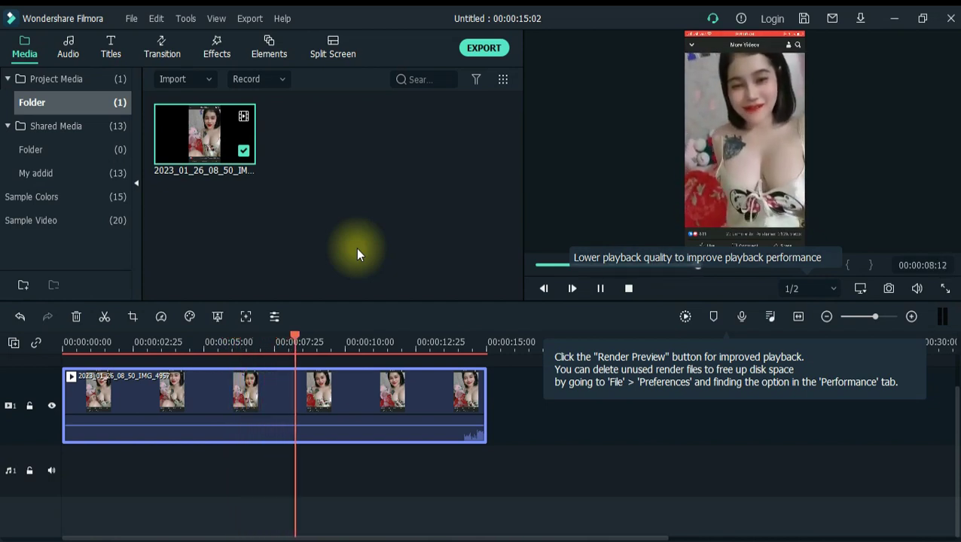
key(space)
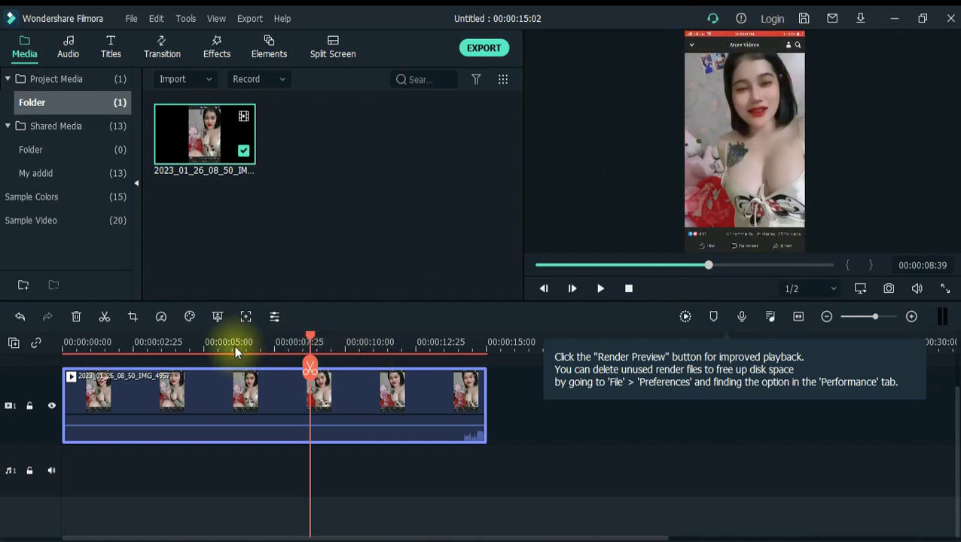
Open Crop and Zoom for the timeline clip and shrink the 9:16 crop frame to about 856 x 1522
click(133, 318)
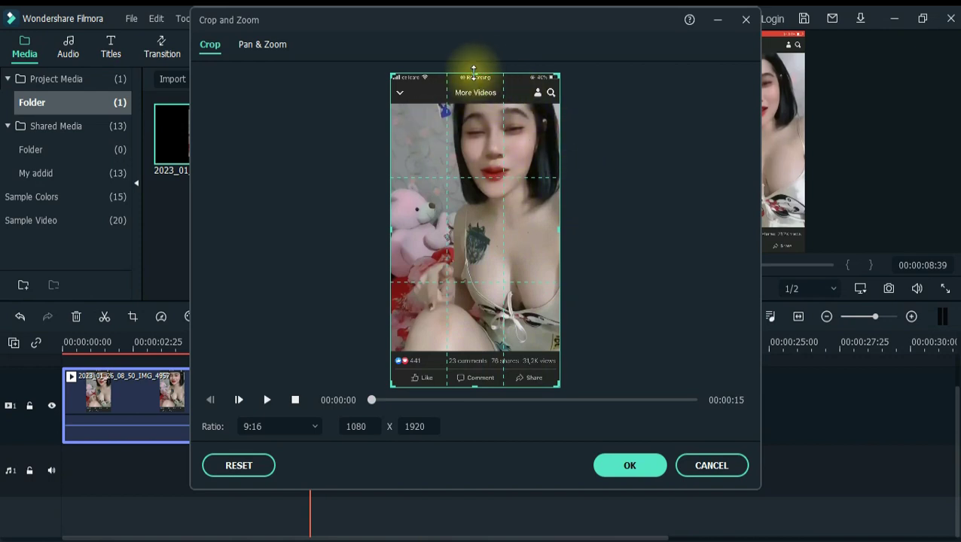
drag(474, 74, 461, 130)
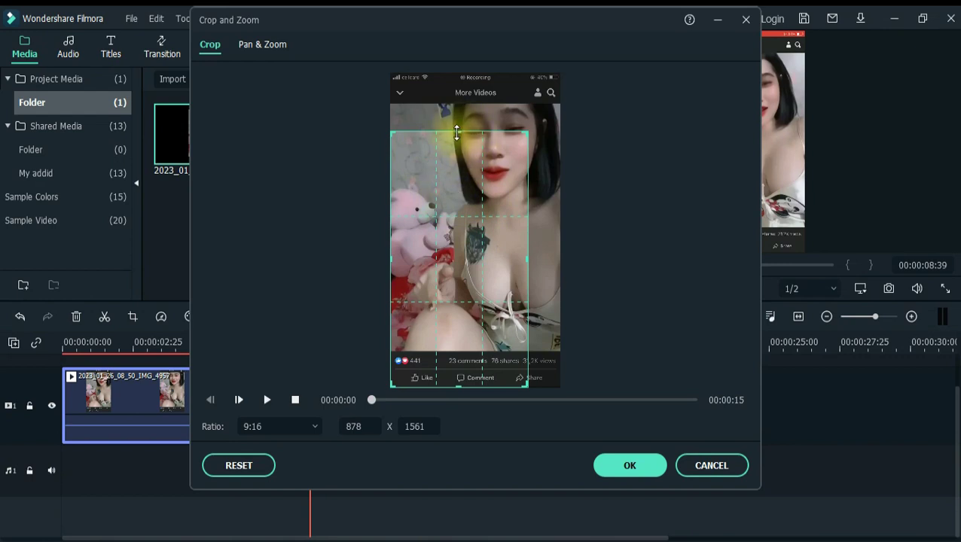
drag(457, 132, 460, 102)
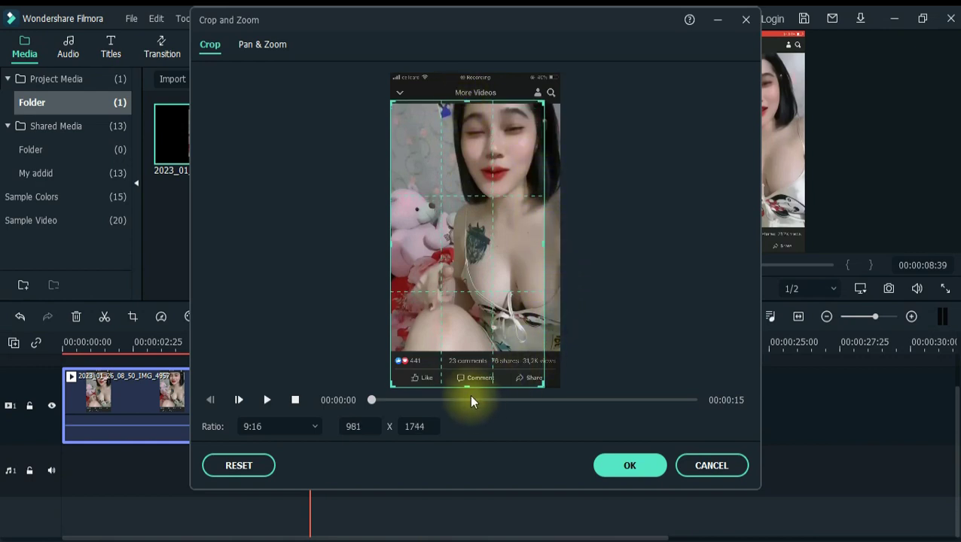
drag(467, 385, 473, 349)
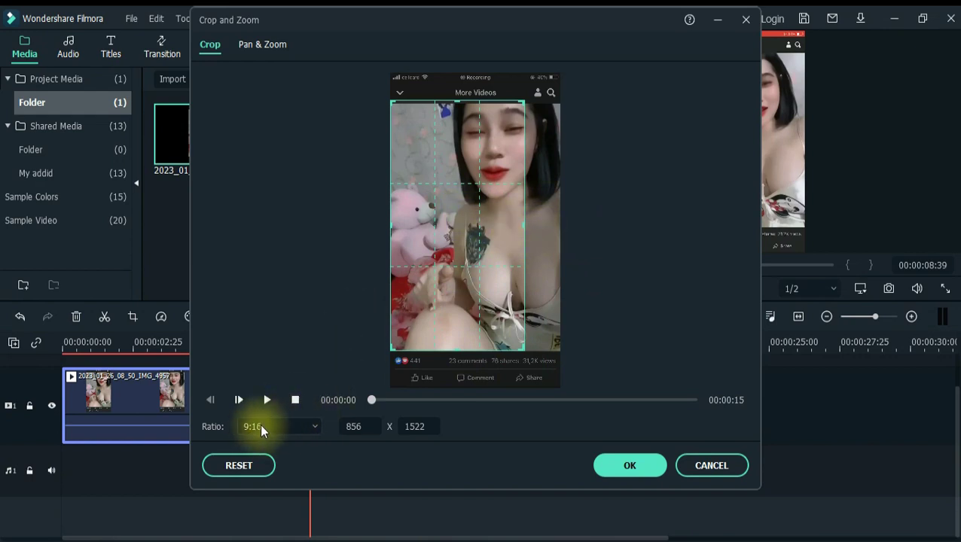
Set the crop ratio to Custom, fit the frame around the picture between the phone interface bars at about 1076 x 1503, and apply the crop
click(314, 426)
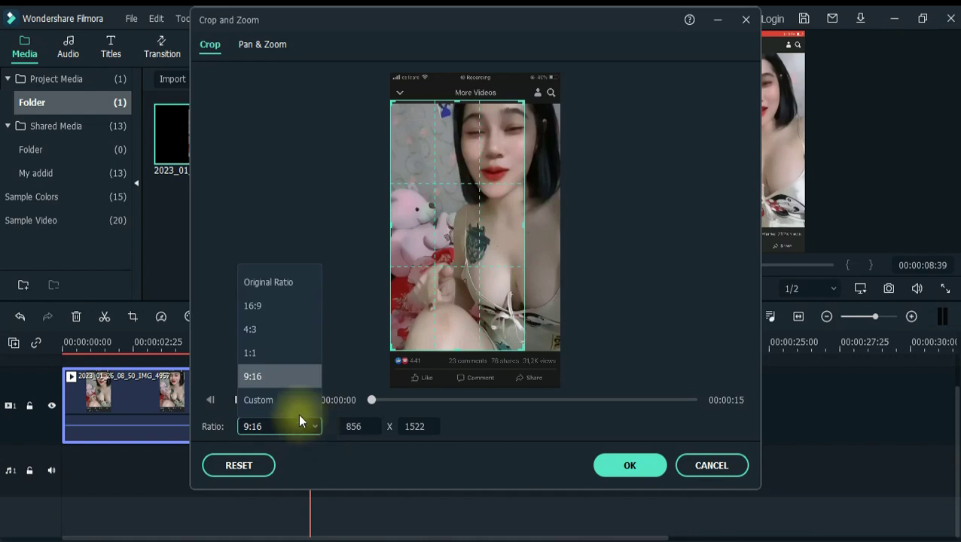
click(265, 399)
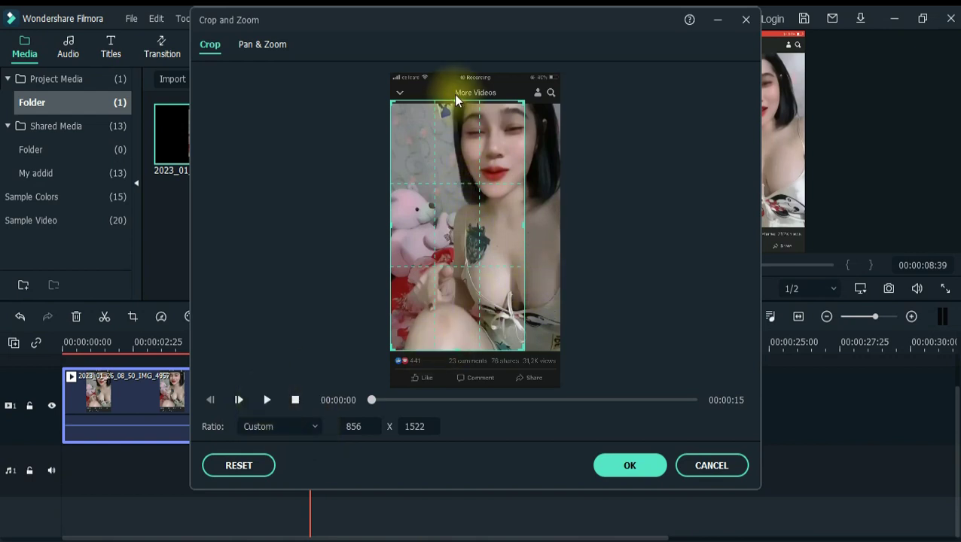
drag(455, 100, 466, 109)
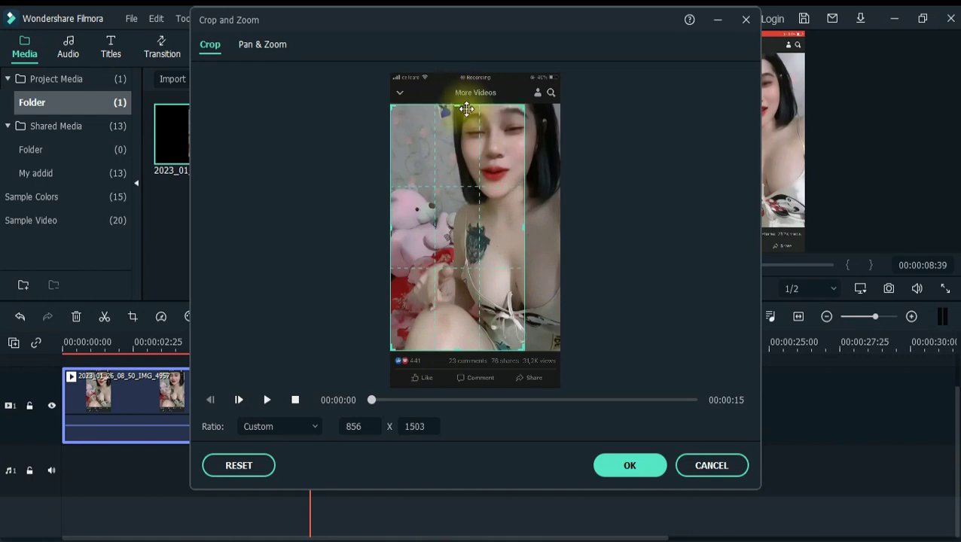
drag(521, 223, 555, 226)
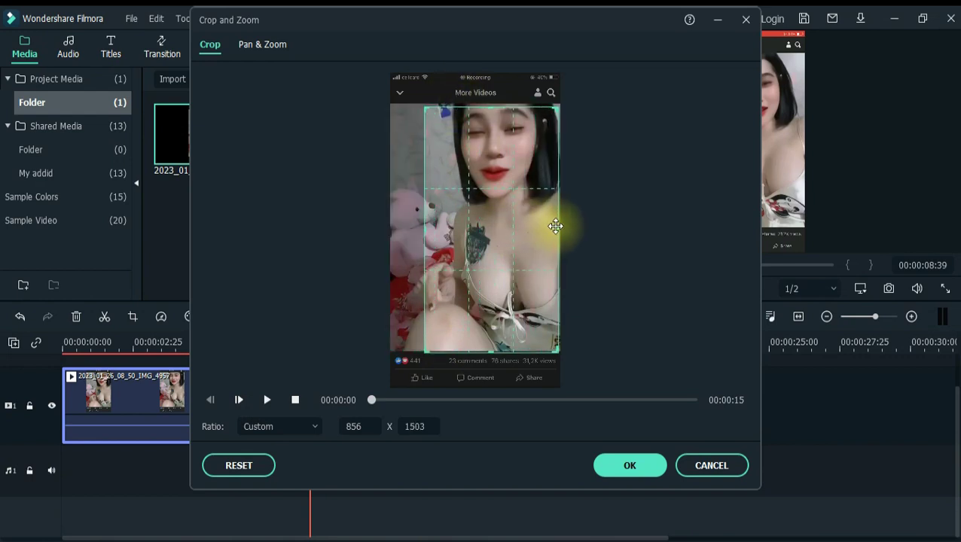
drag(423, 229, 388, 229)
mouse_move(476, 352)
mouse_down()
mouse_move(476, 338)
mouse_move(476, 350)
mouse_up()
mouse_move(475, 118)
mouse_down()
mouse_move(469, 122)
mouse_move(469, 103)
mouse_up()
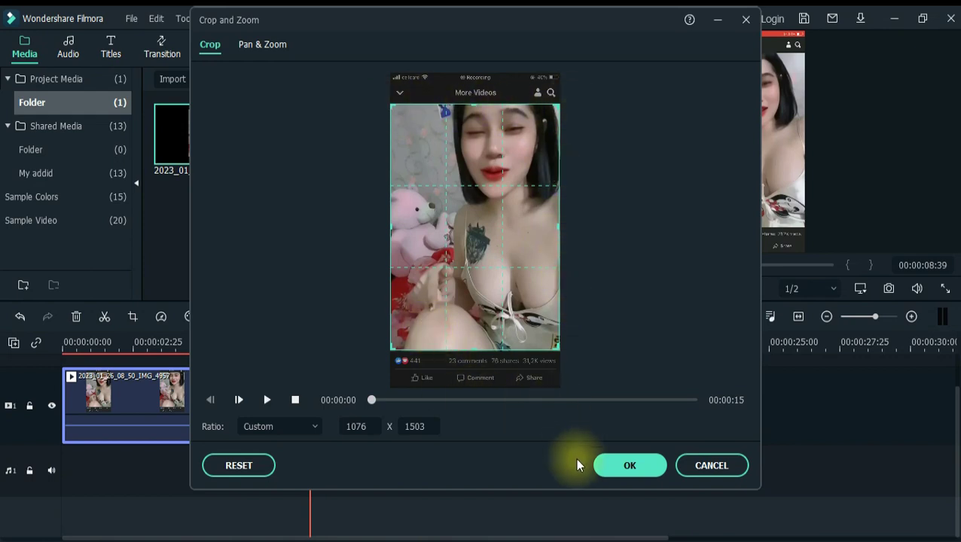
click(628, 466)
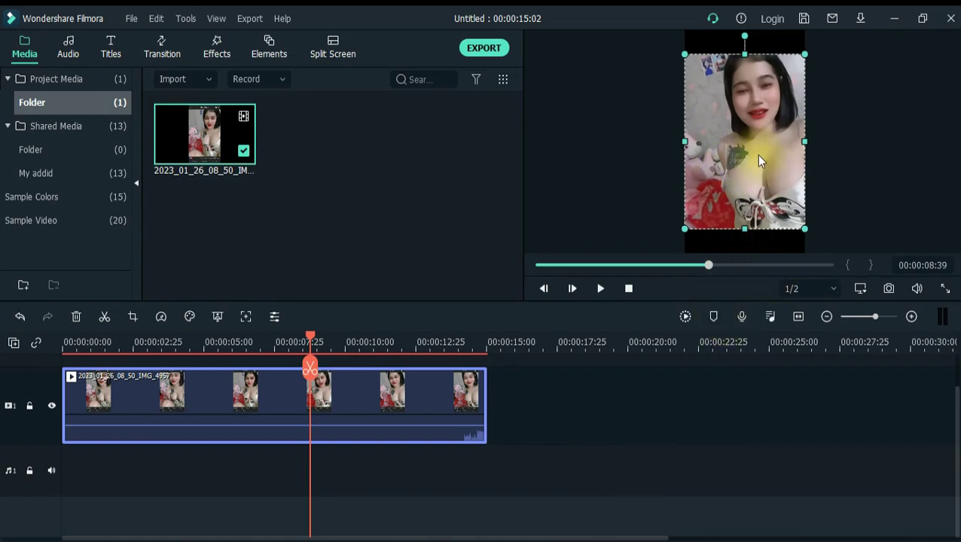
Stretch the cropped clip in the preview upward, downward and slightly sideways to fill the whole portrait frame
drag(744, 46, 743, 30)
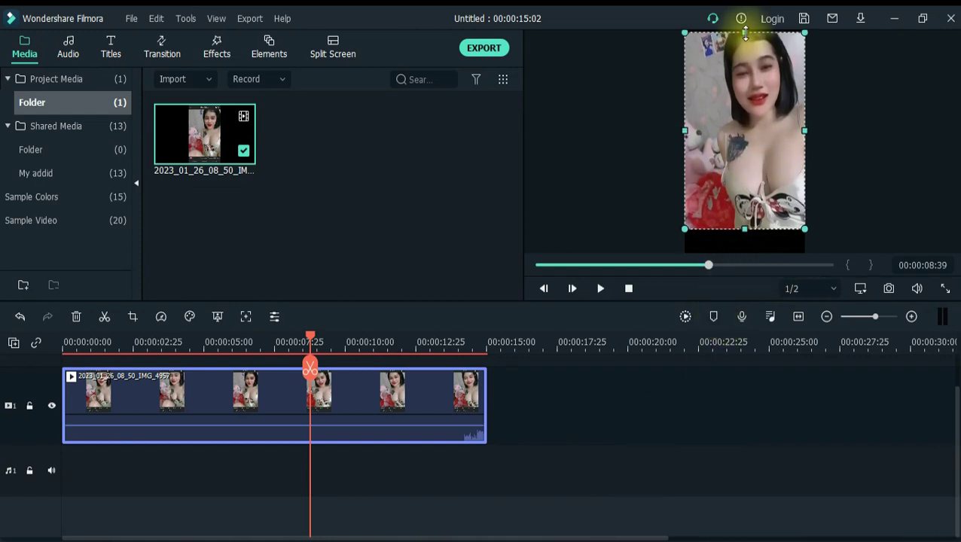
drag(744, 229, 742, 251)
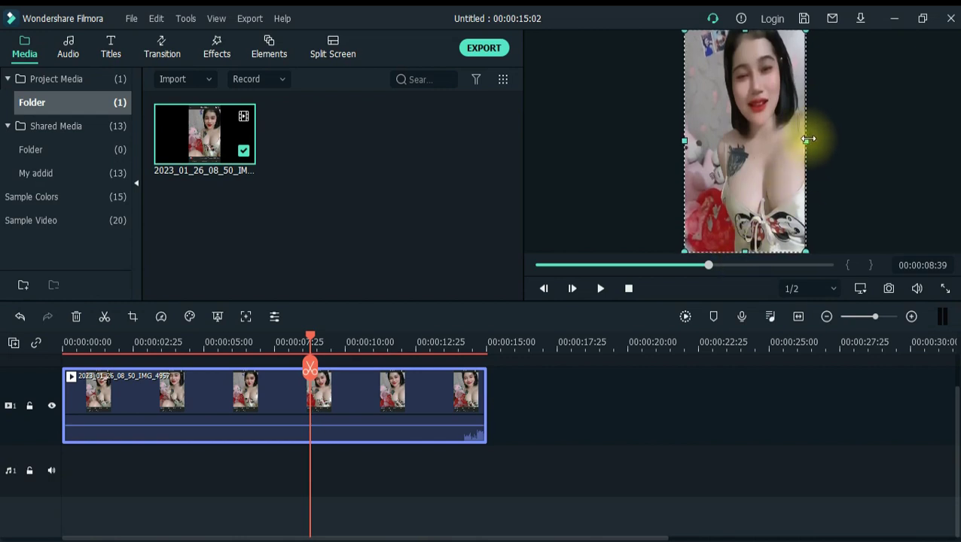
drag(805, 140, 807, 140)
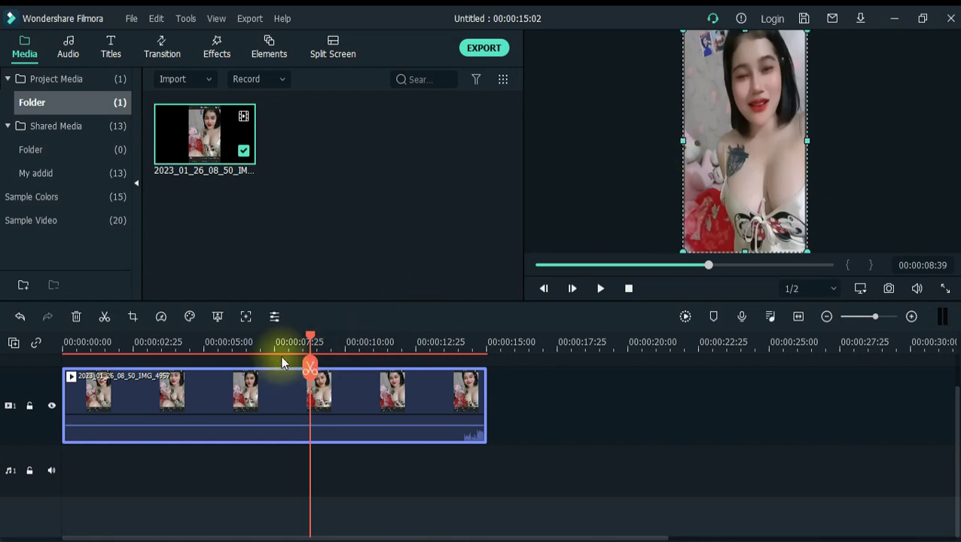
Play the cropped clip from its beginning to check it, and return the playhead to the start of the timeline
drag(311, 335, 2, 374)
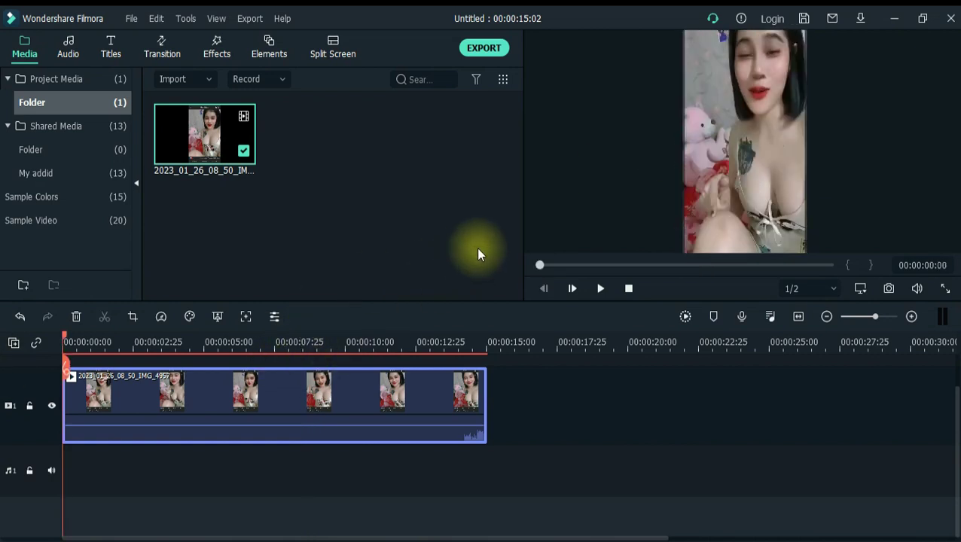
key(space)
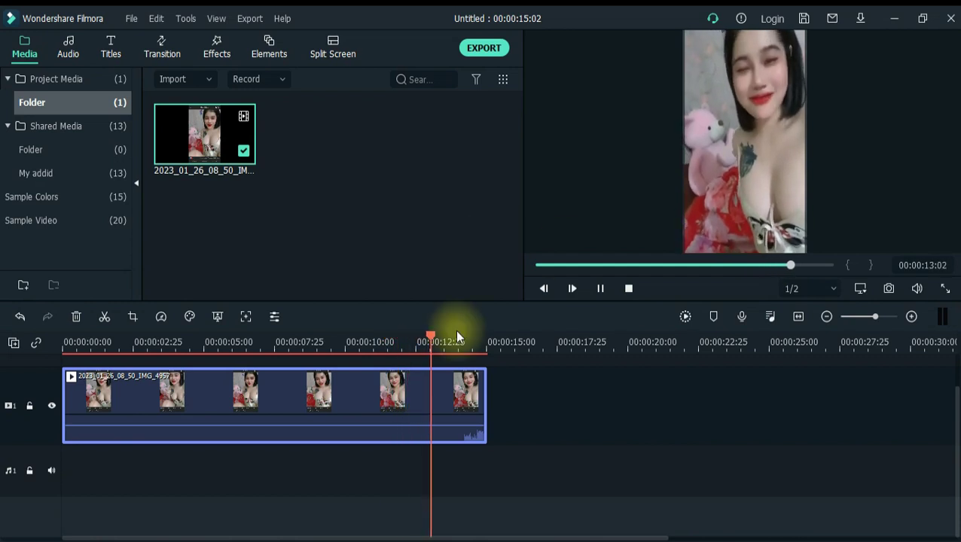
key(space)
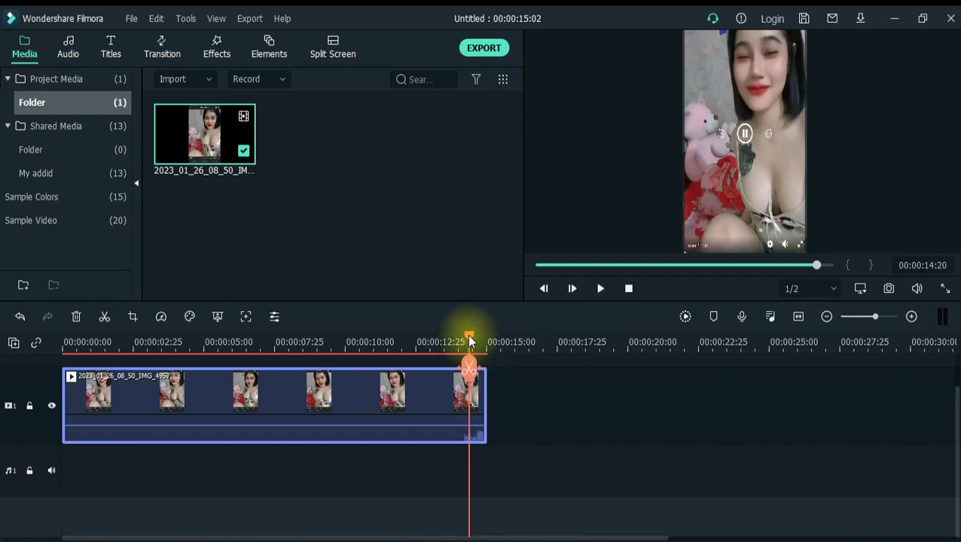
drag(469, 341, 58, 351)
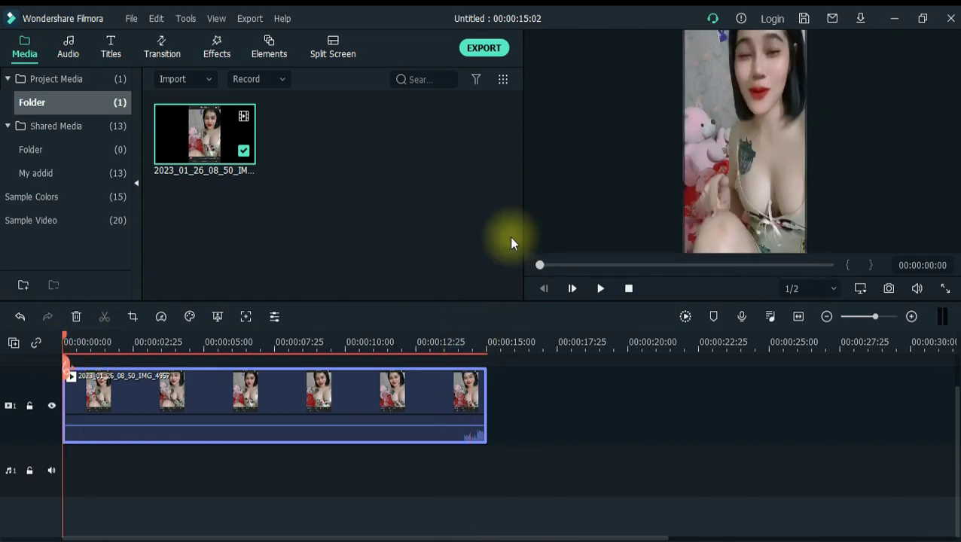